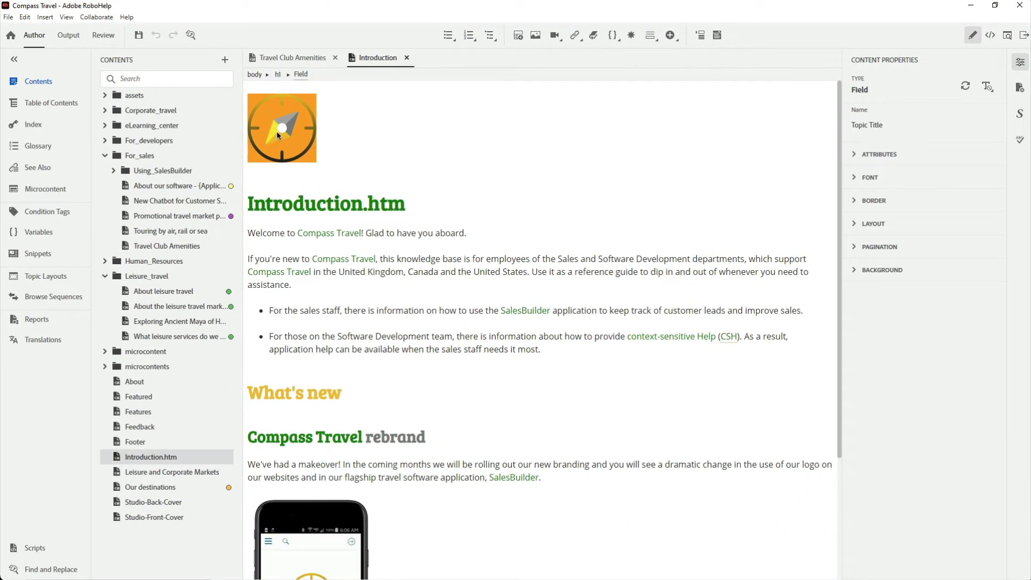
Select the Introduction.htm heading element using the h1 breadcrumb
{"action": "left_click", "coordinate": [277, 131]}
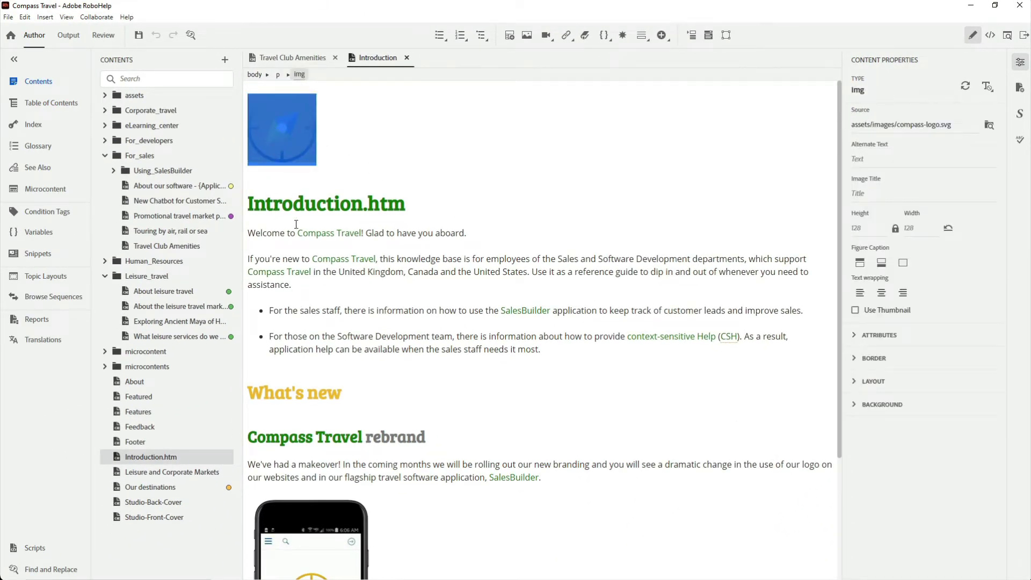
{"action": "left_click", "coordinate": [299, 202]}
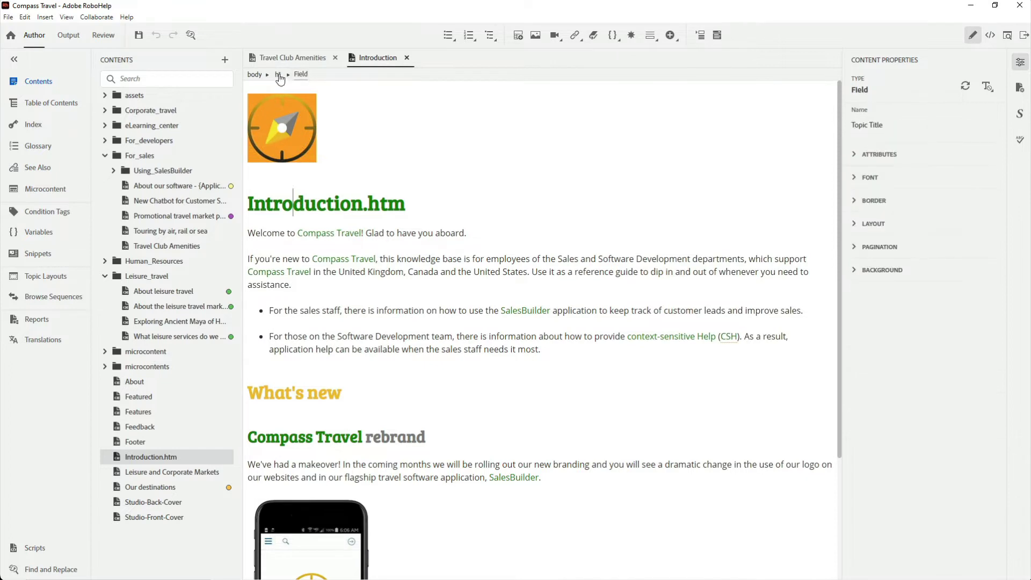
{"action": "left_click", "coordinate": [279, 75]}
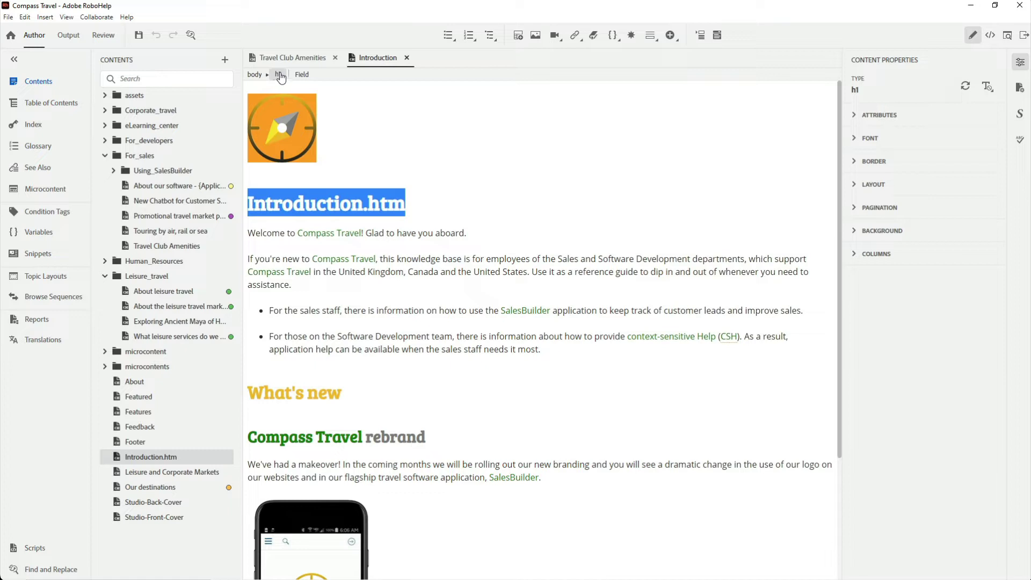
Inspect the compass logo's source path and expand its Attributes, Border and Layout settings
{"action": "left_click", "coordinate": [281, 127]}
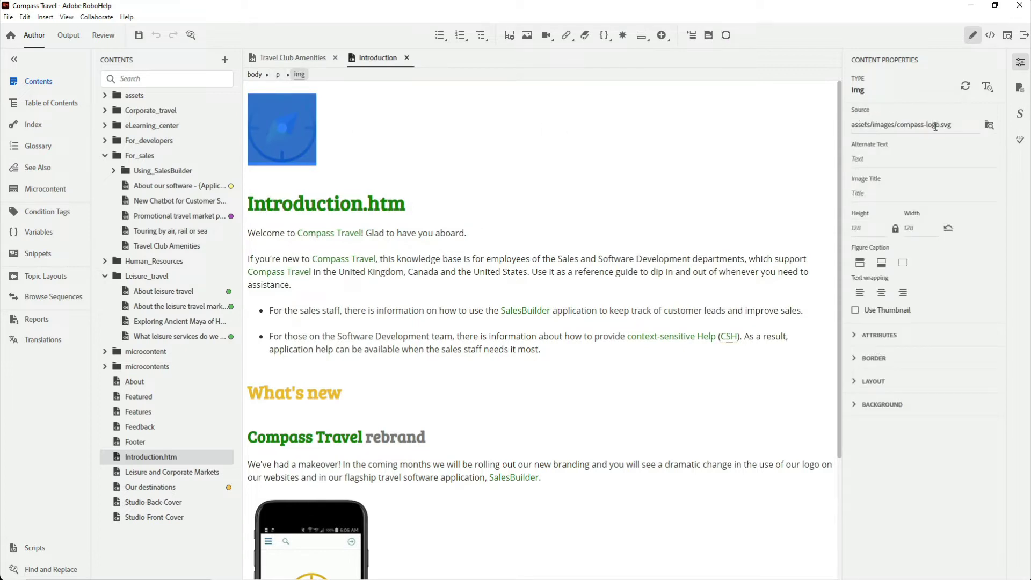
{"action": "left_click_drag", "start_coordinate": [935, 126], "coordinate": [865, 127]}
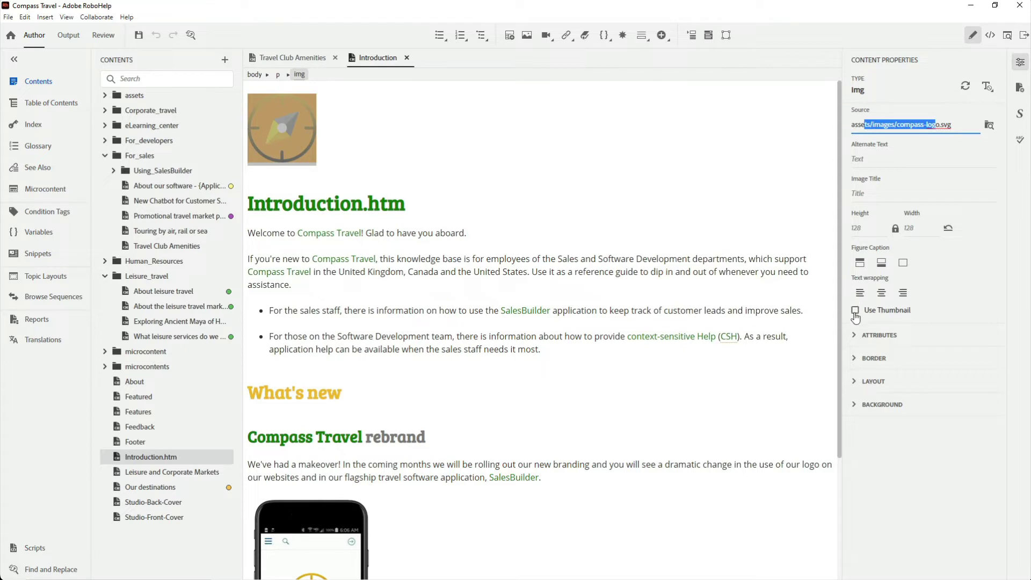
{"action": "left_click", "coordinate": [854, 337]}
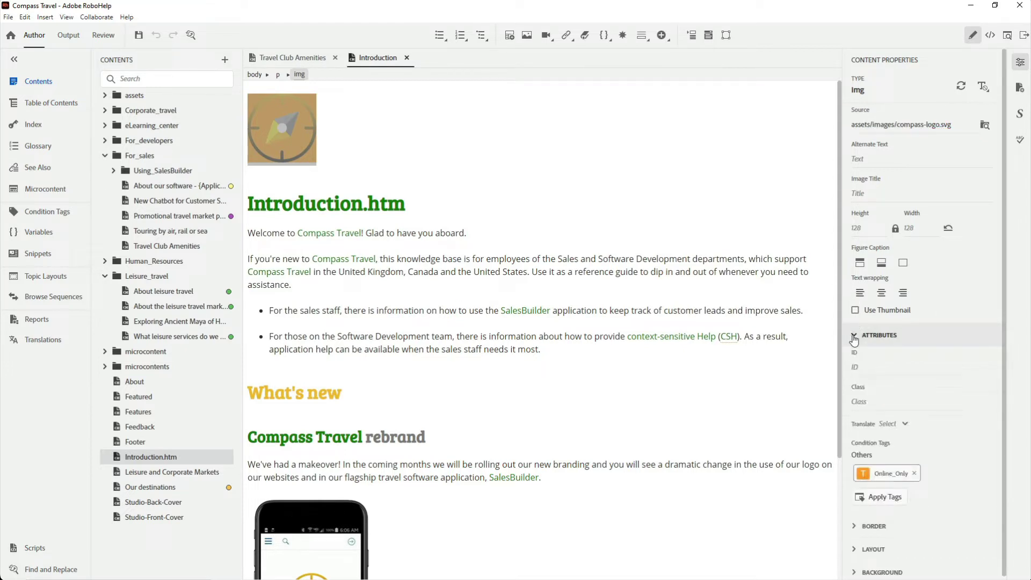
{"action": "left_click", "coordinate": [854, 338]}
{"action": "left_click", "coordinate": [855, 360]}
{"action": "left_click", "coordinate": [855, 360]}
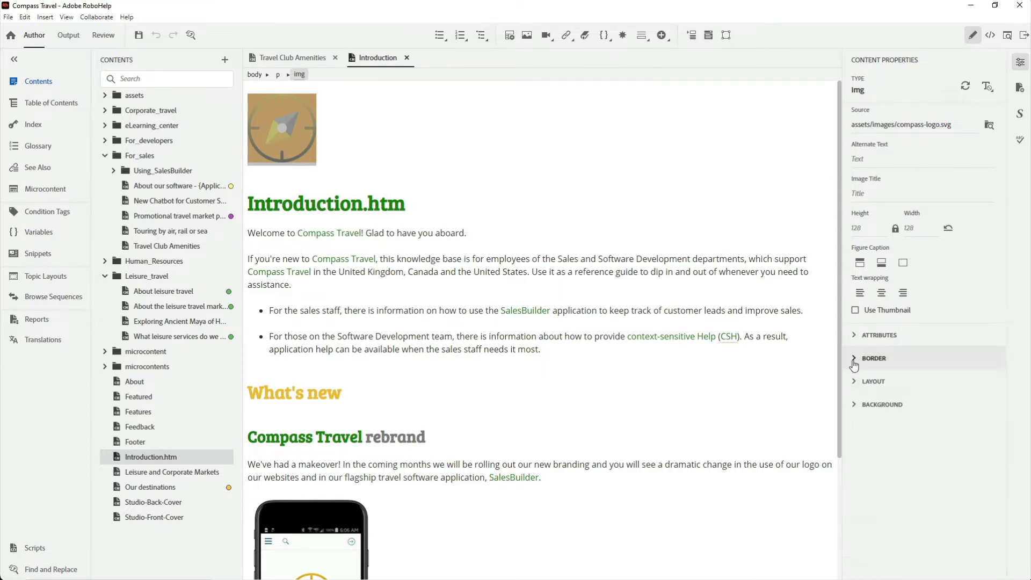
{"action": "left_click", "coordinate": [854, 382]}
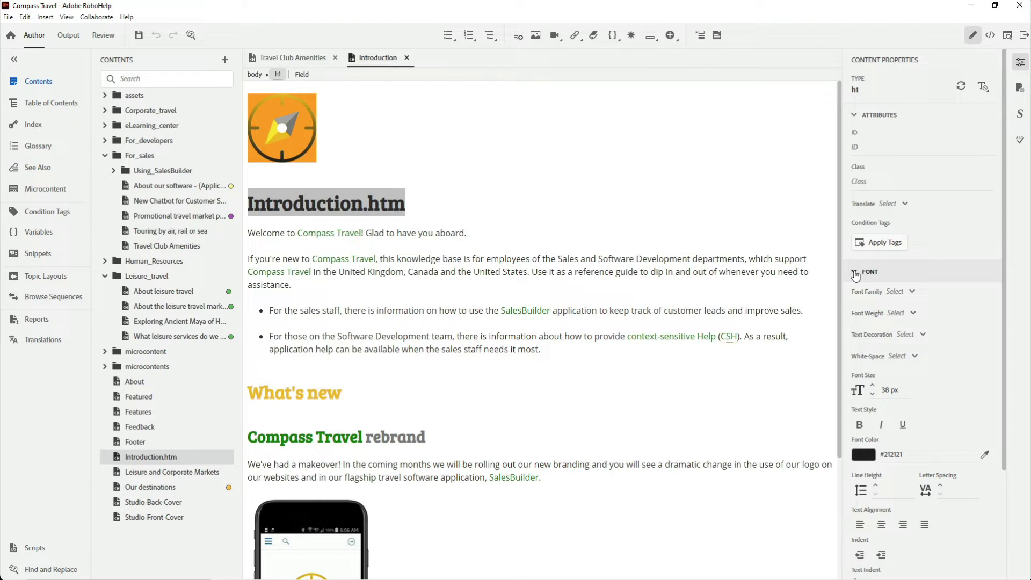
Try Heading 2 and Heading 3 on the Introduction.htm heading, then apply Heading 1
{"action": "left_click", "coordinate": [1020, 114]}
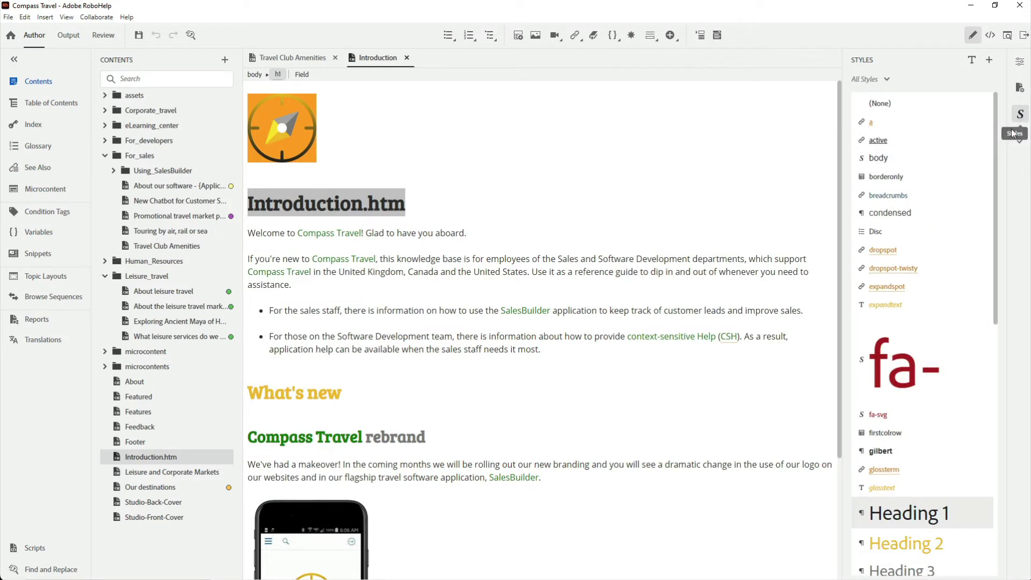
{"action": "left_click", "coordinate": [911, 553]}
{"action": "left_click", "coordinate": [909, 572]}
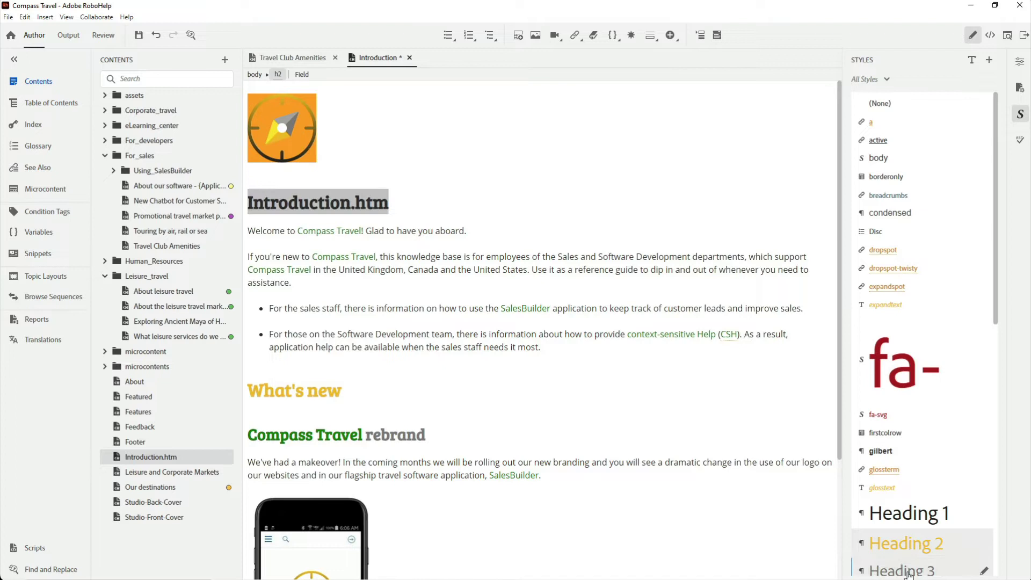
{"action": "scroll", "coordinate": [894, 376], "scroll_direction": "down", "scroll_amount": 5}
{"action": "left_click", "coordinate": [890, 216]}
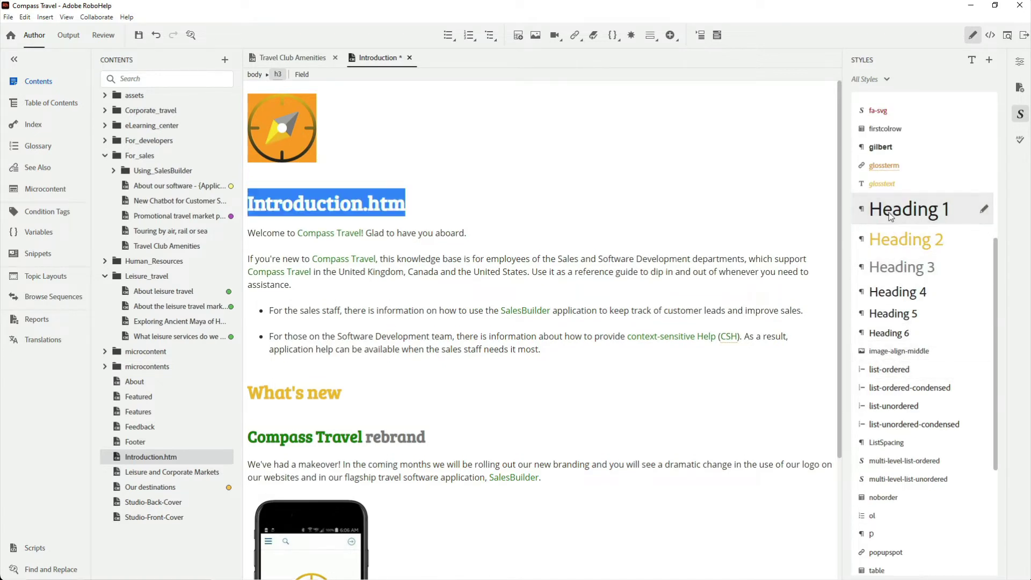
In Topic Properties, enter the topic's author name and paste a new description
{"action": "left_click", "coordinate": [1020, 89]}
{"action": "left_click", "coordinate": [859, 82]}
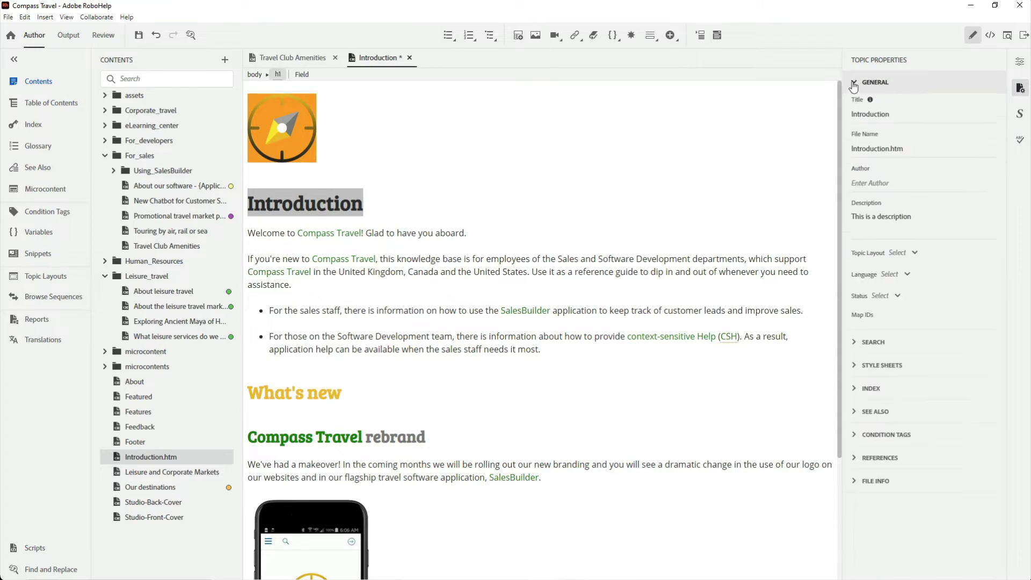
{"action": "double_click", "coordinate": [870, 114]}
{"action": "left_click", "coordinate": [864, 183]}
{"action": "type", "text": "Joe Tech Writer"}
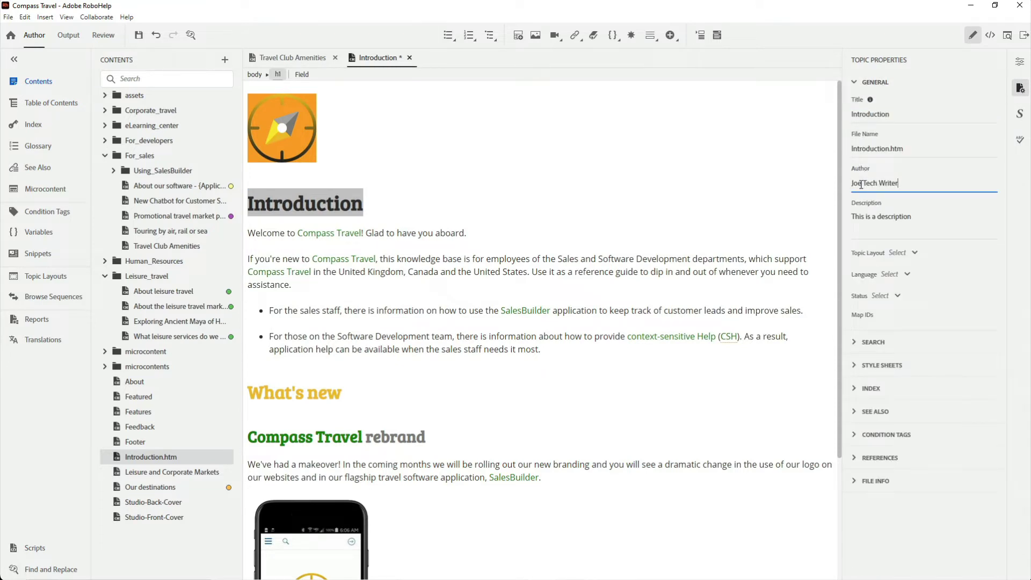
{"action": "left_click_drag", "start_coordinate": [859, 219], "coordinate": [925, 219]}
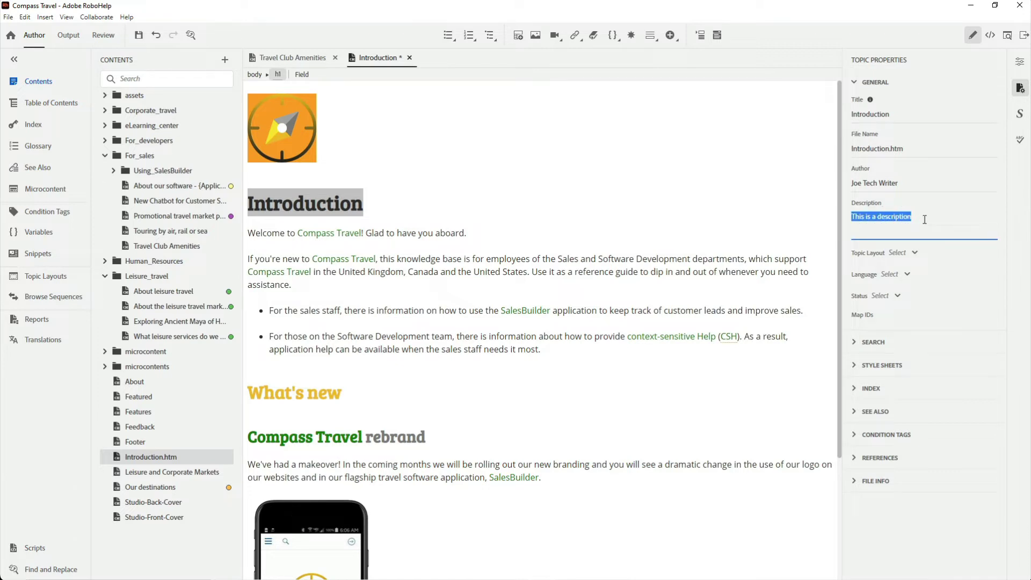
{"action": "type", "text": "Compass Travel gives you the world!"}
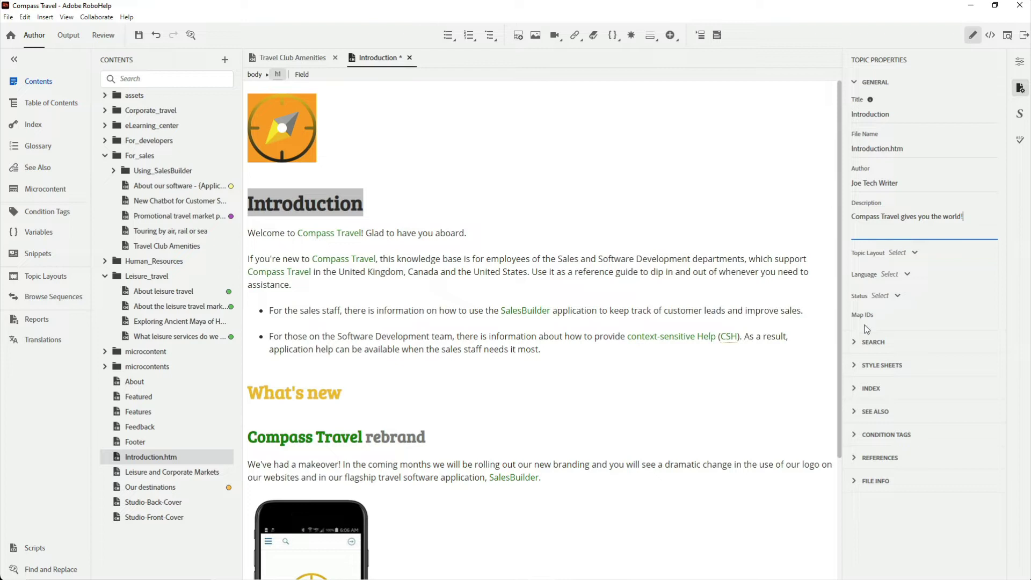
Add 'New Logo' as a search keyword for the topic
{"action": "left_click", "coordinate": [869, 342]}
{"action": "left_click", "coordinate": [864, 375]}
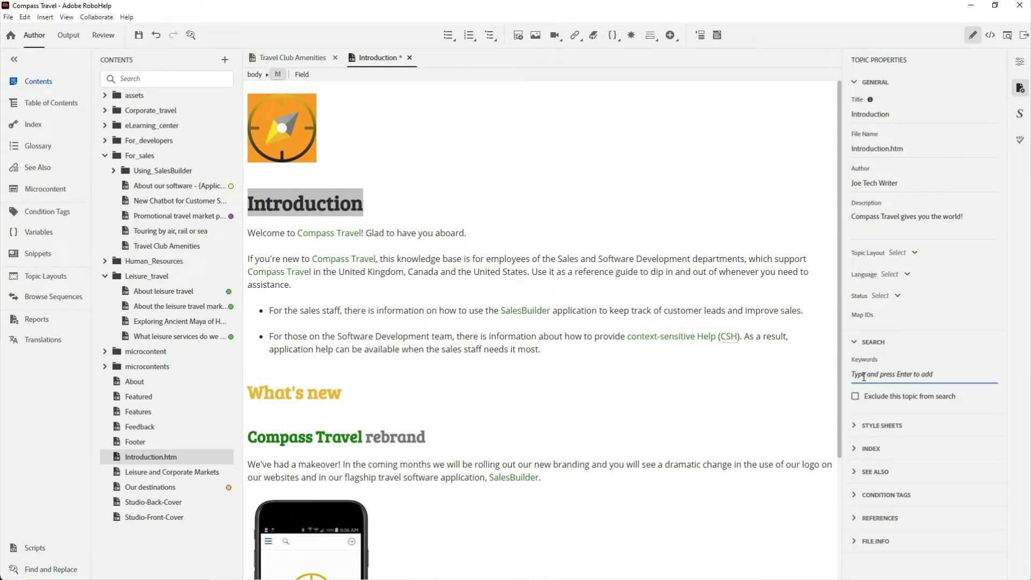
{"action": "type", "text": "New Logo"}
{"action": "key", "text": "Return"}
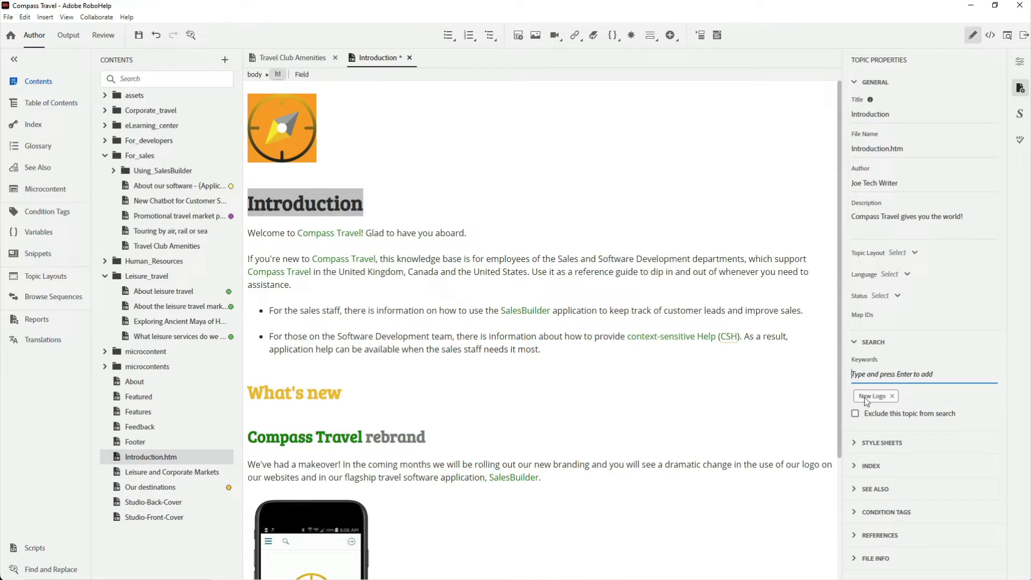
Expand Condition Tags and scroll to the EndUser and Online_Only tags
{"action": "left_click", "coordinate": [853, 513]}
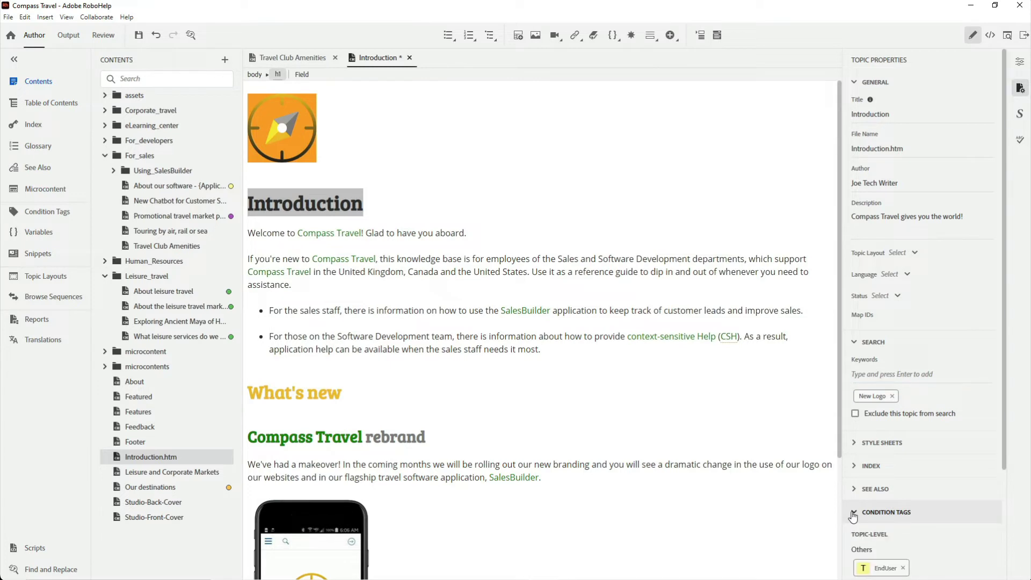
{"action": "scroll", "coordinate": [854, 515], "scroll_direction": "down", "scroll_amount": 3}
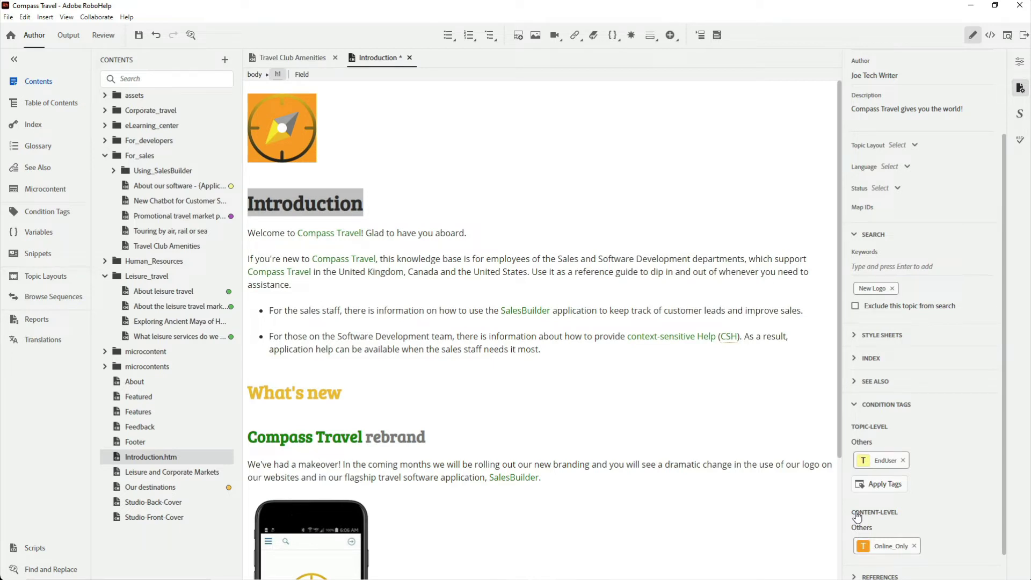
{"action": "scroll", "coordinate": [857, 518], "scroll_direction": "down", "scroll_amount": 1}
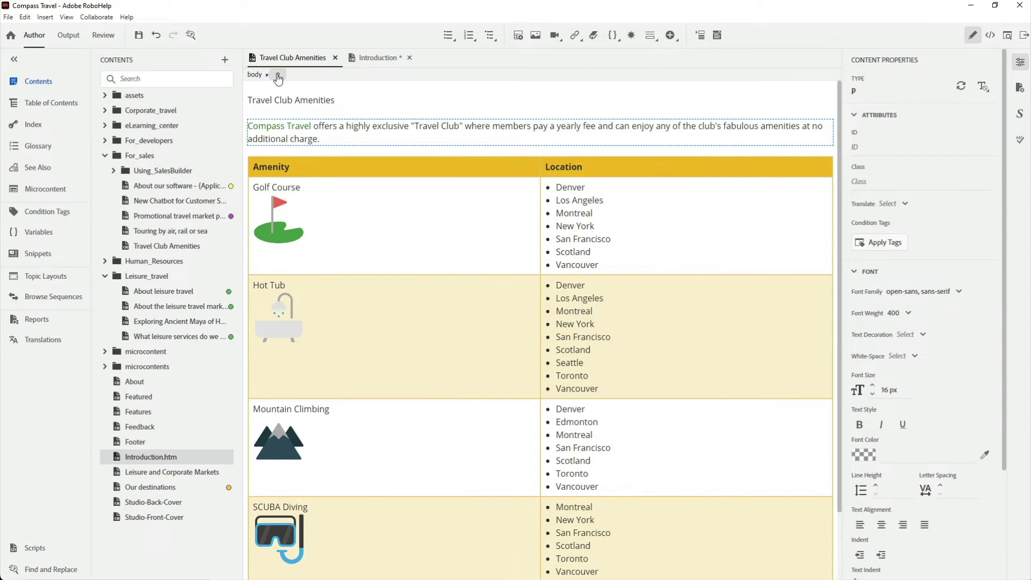
Make the Travel Club Amenities title green #3D9970 at 32px, then view the HTML source
{"action": "left_click", "coordinate": [864, 458]}
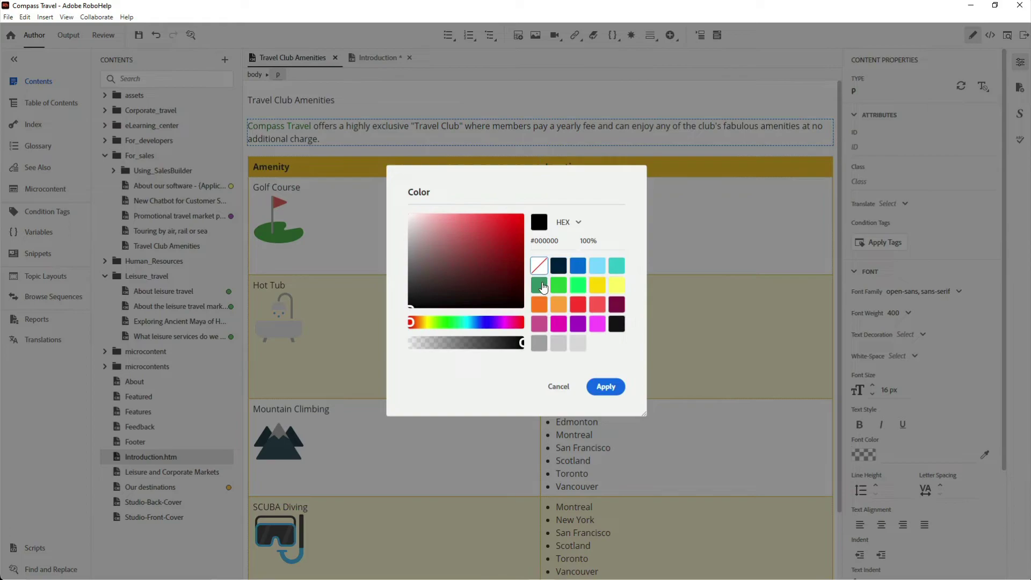
{"action": "left_click", "coordinate": [539, 285]}
{"action": "left_click", "coordinate": [605, 387]}
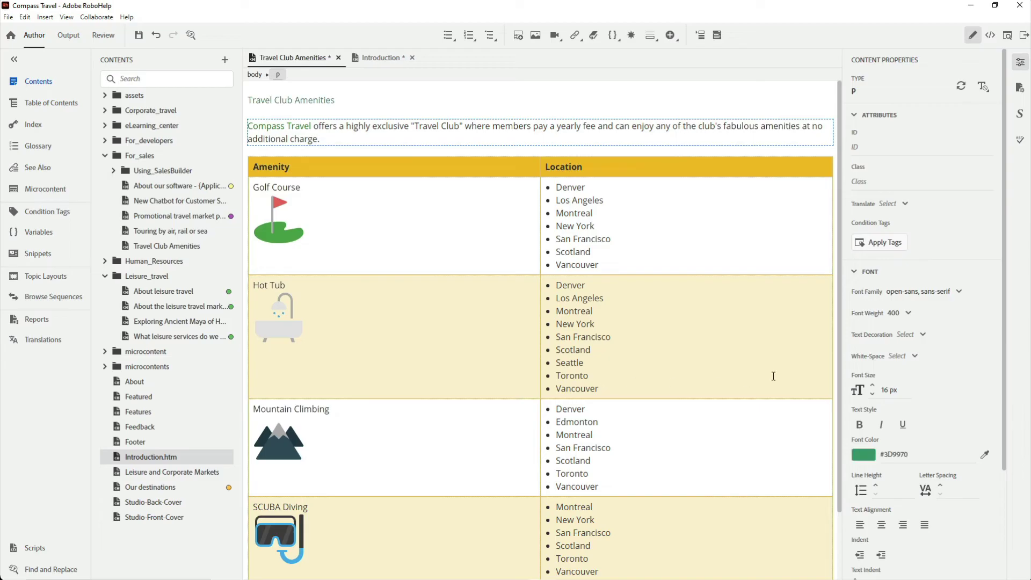
{"action": "left_click", "coordinate": [885, 390]}
{"action": "type", "text": "32px"}
{"action": "key", "text": "Return"}
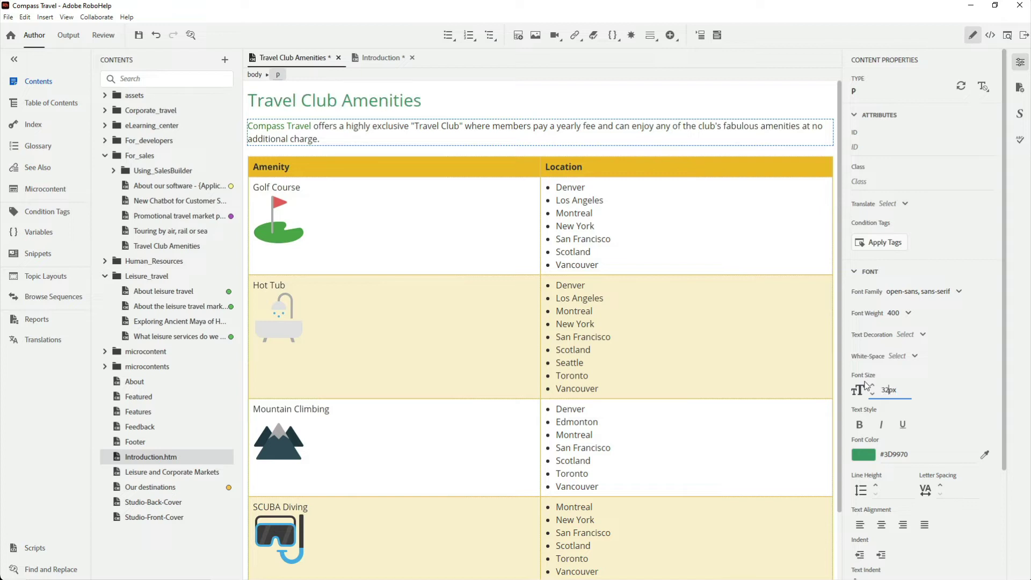
{"action": "left_click", "coordinate": [992, 36]}
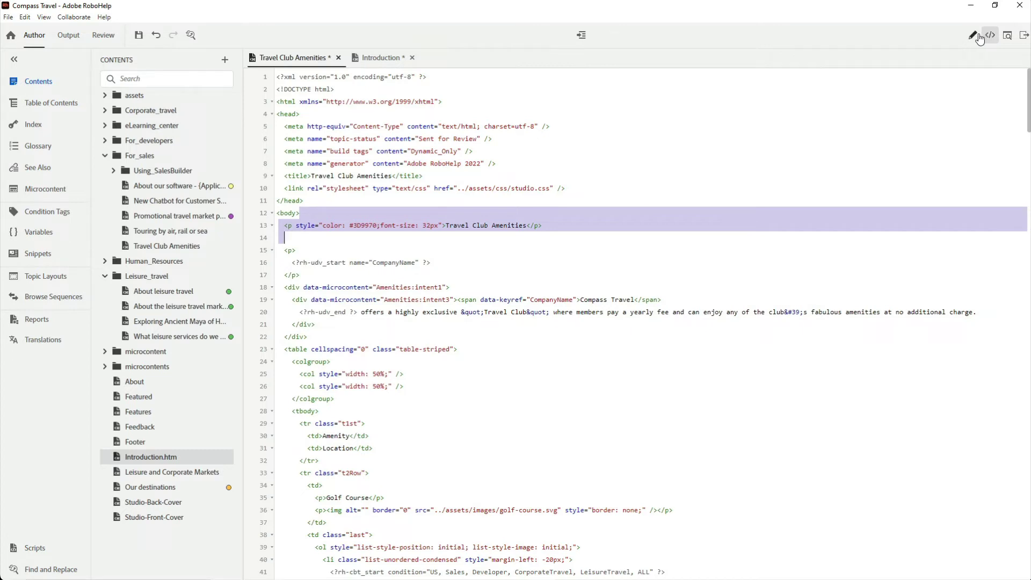
Restyle the Travel Club Amenities title as Heading 1 and confirm it in the source view
{"action": "left_click", "coordinate": [972, 36]}
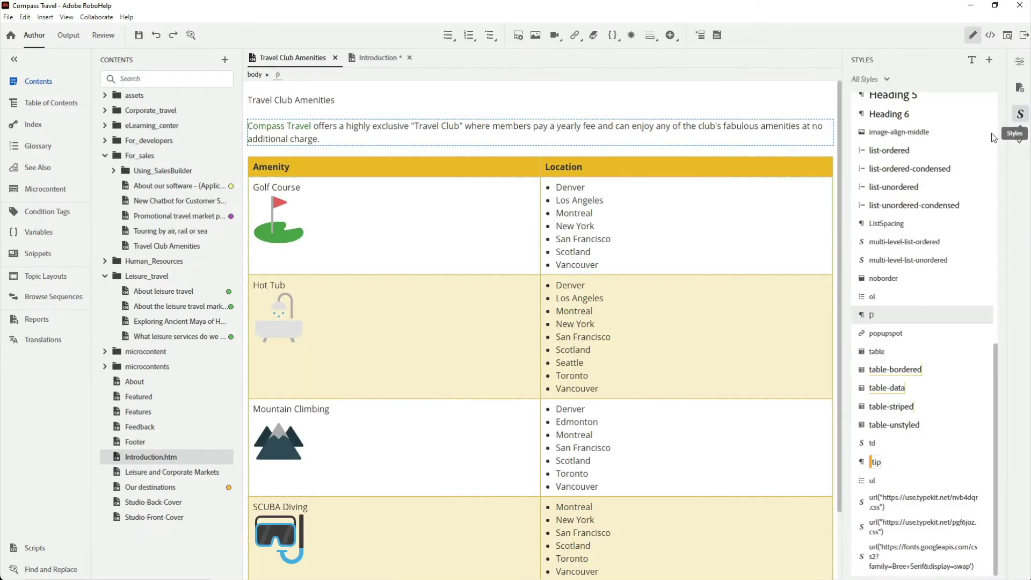
{"action": "scroll", "coordinate": [953, 166], "scroll_direction": "up", "scroll_amount": 5}
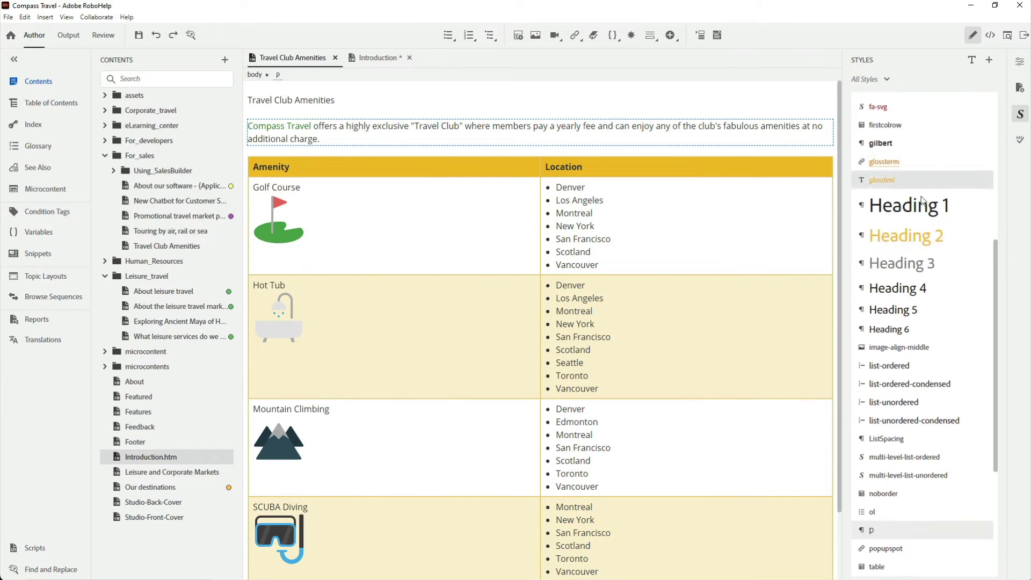
{"action": "left_click", "coordinate": [907, 210]}
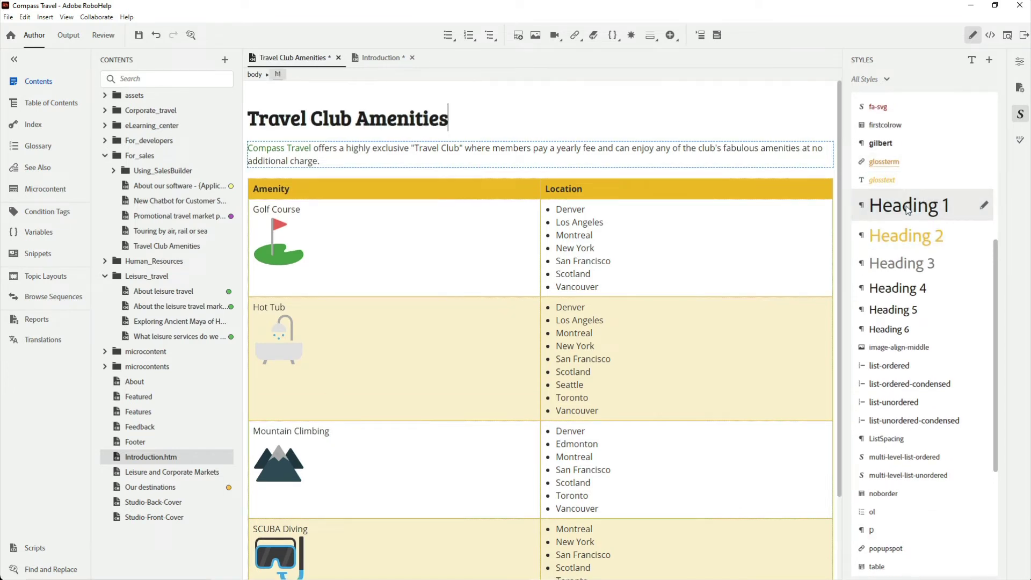
{"action": "left_click", "coordinate": [991, 36]}
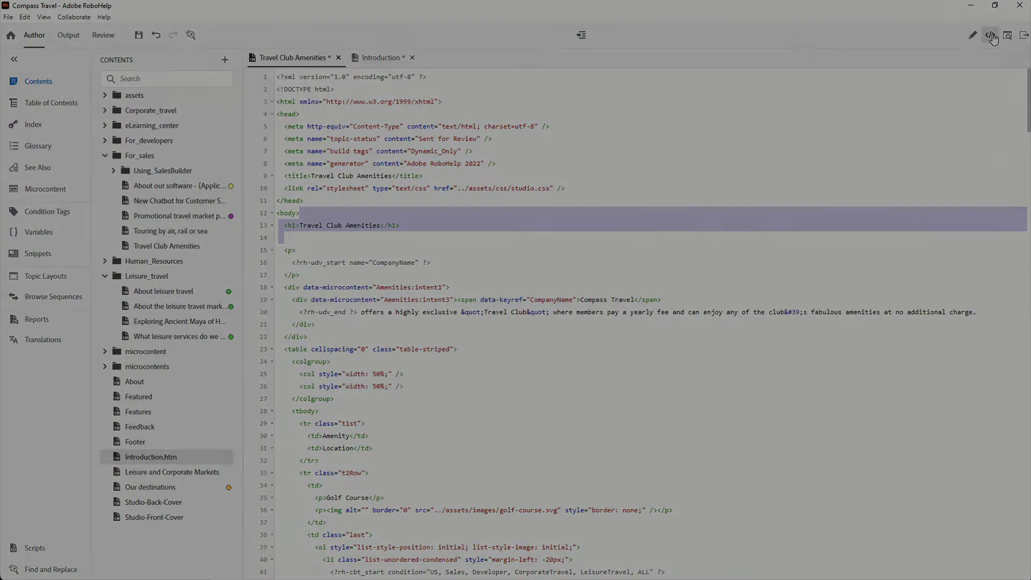
{"action": "left_click", "coordinate": [973, 37]}
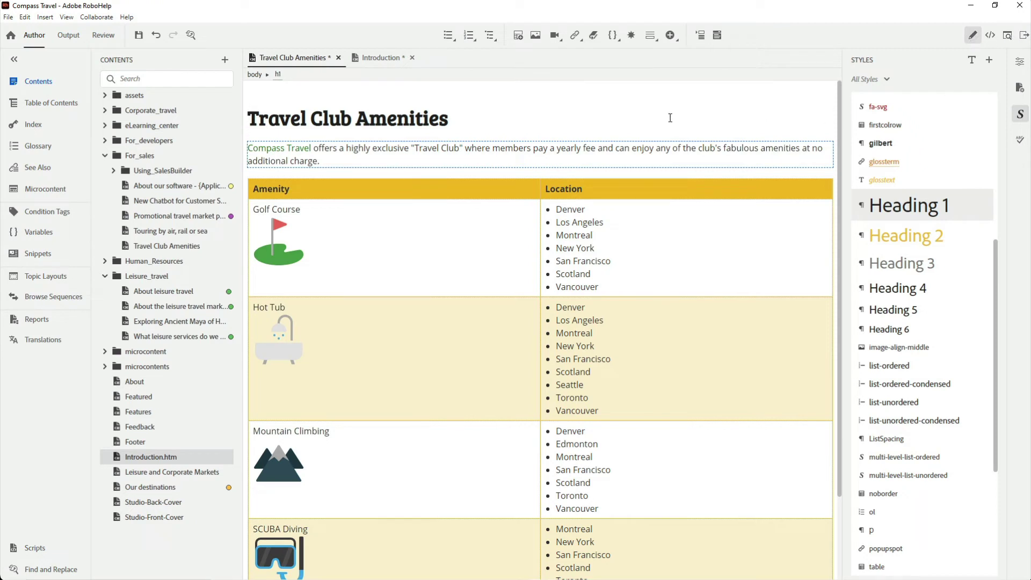
Apply the table-unstyled style to the whole amenities table, replacing table-striped
{"action": "left_click", "coordinate": [376, 241]}
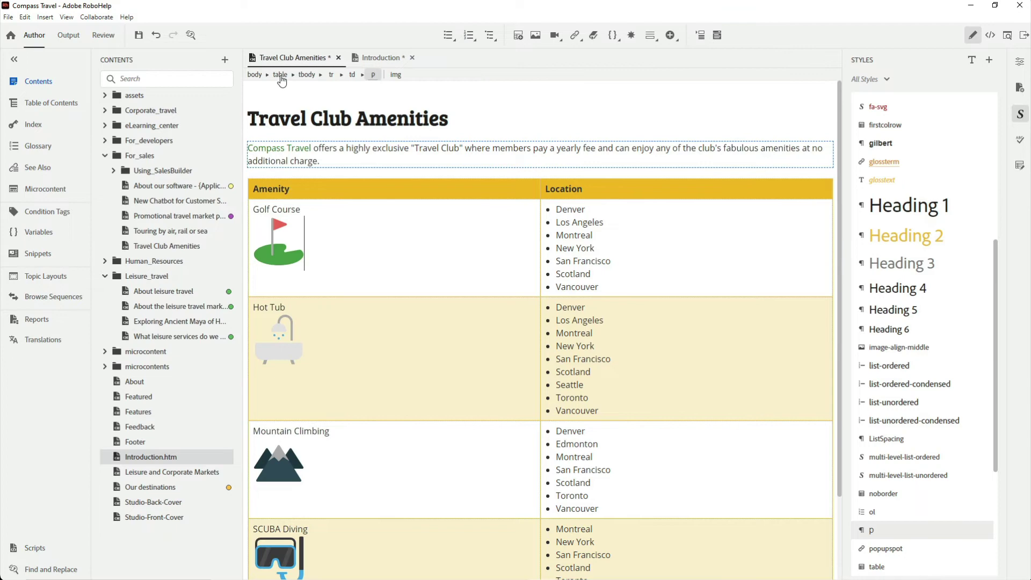
{"action": "left_click", "coordinate": [279, 75]}
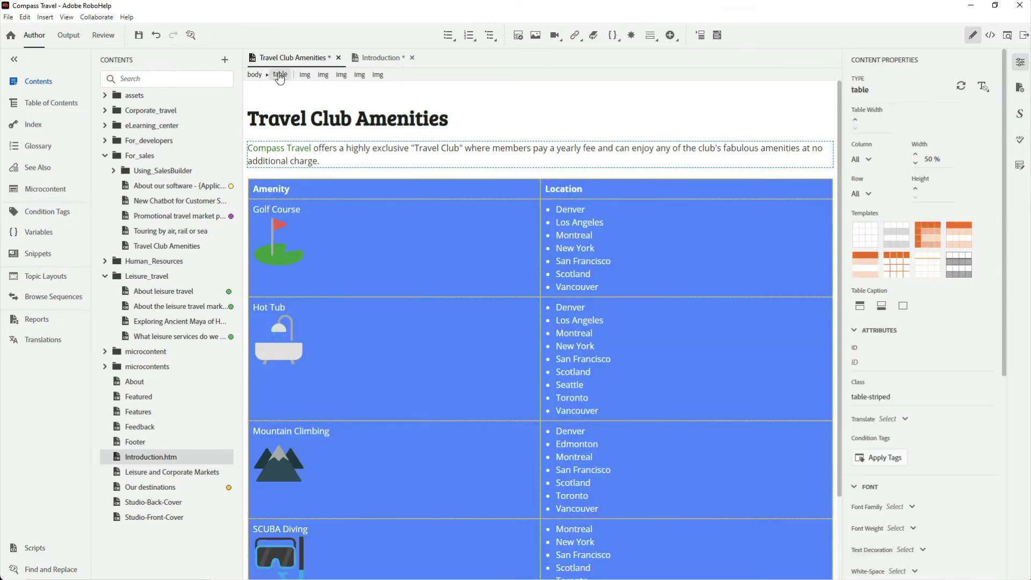
{"action": "left_click", "coordinate": [1019, 116]}
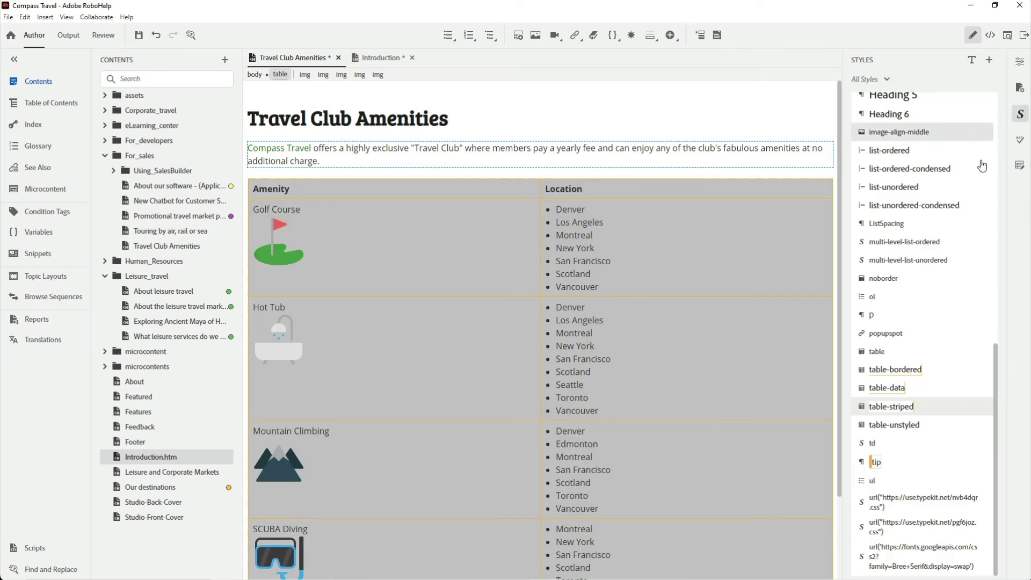
{"action": "left_click", "coordinate": [890, 425]}
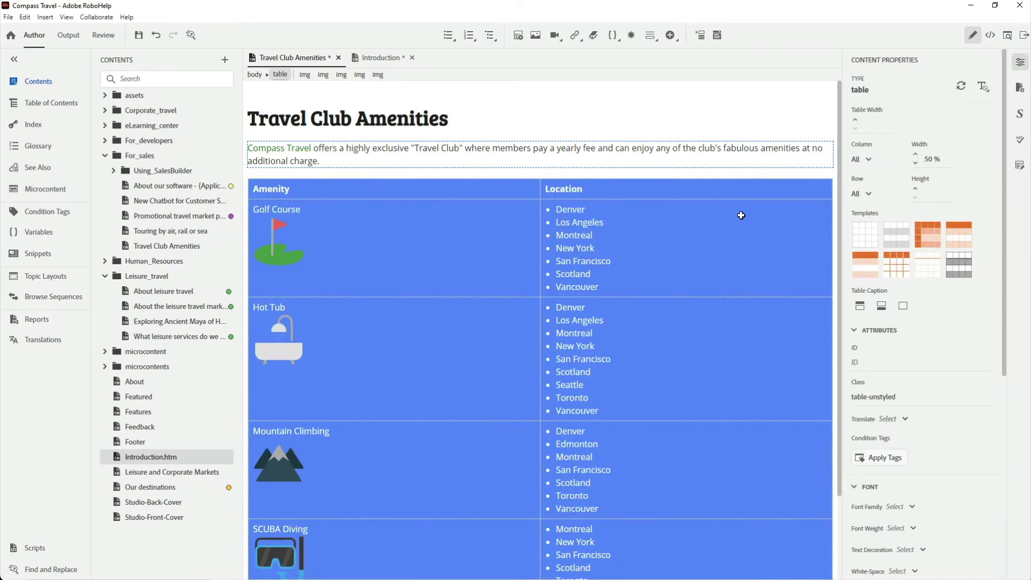
{"action": "left_click", "coordinate": [696, 148]}
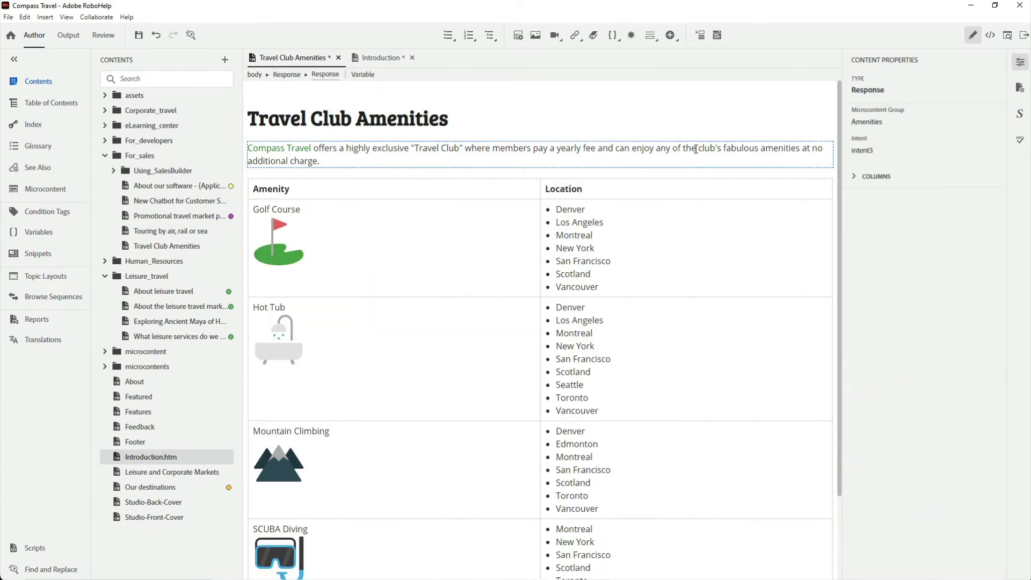